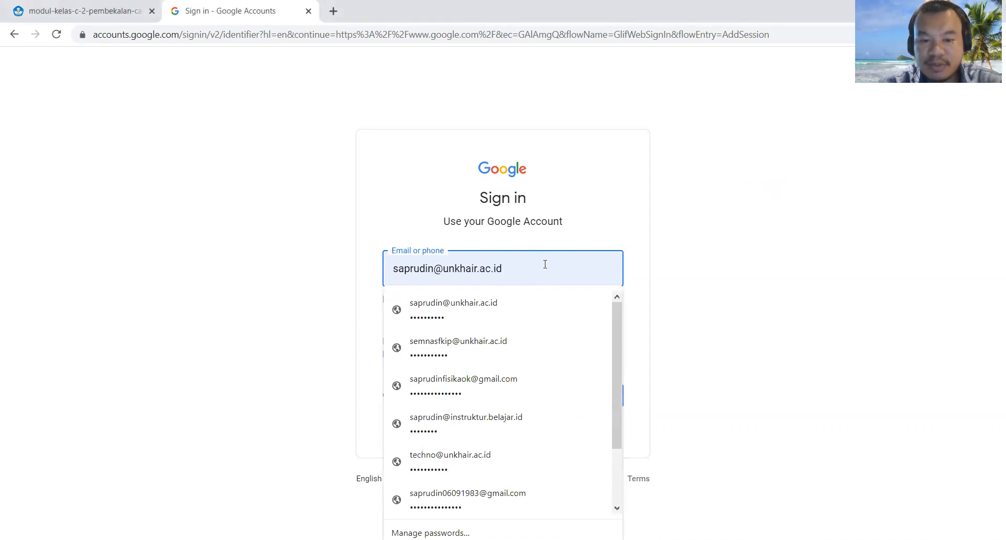
Step: Sign in to the Google account with the saved e-mail address and account password
left_click(687, 280)
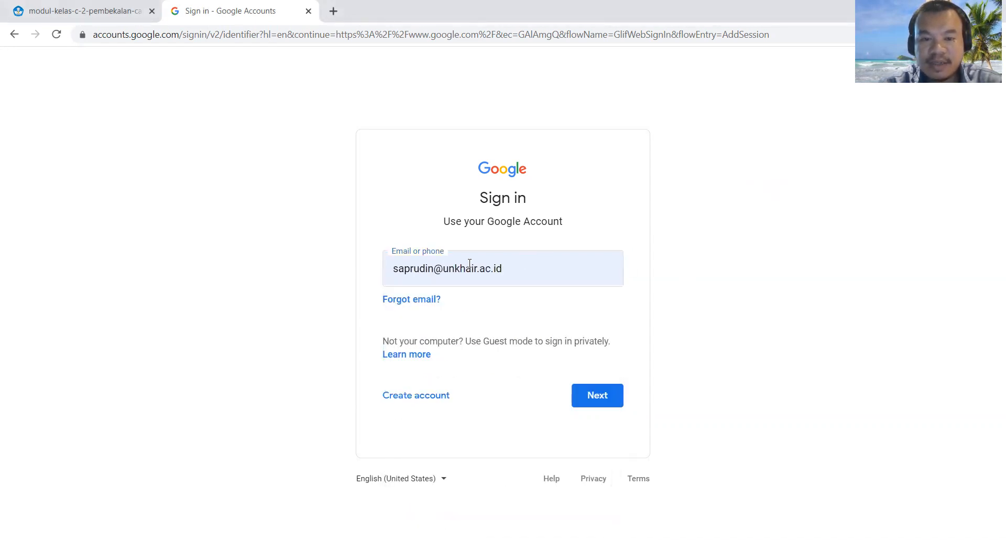
left_click(598, 396)
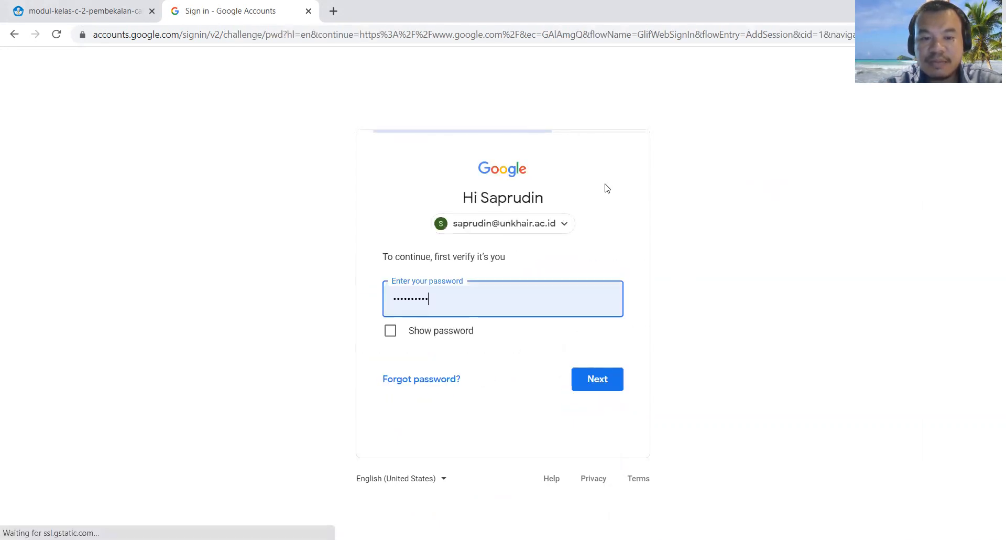
left_click(599, 378)
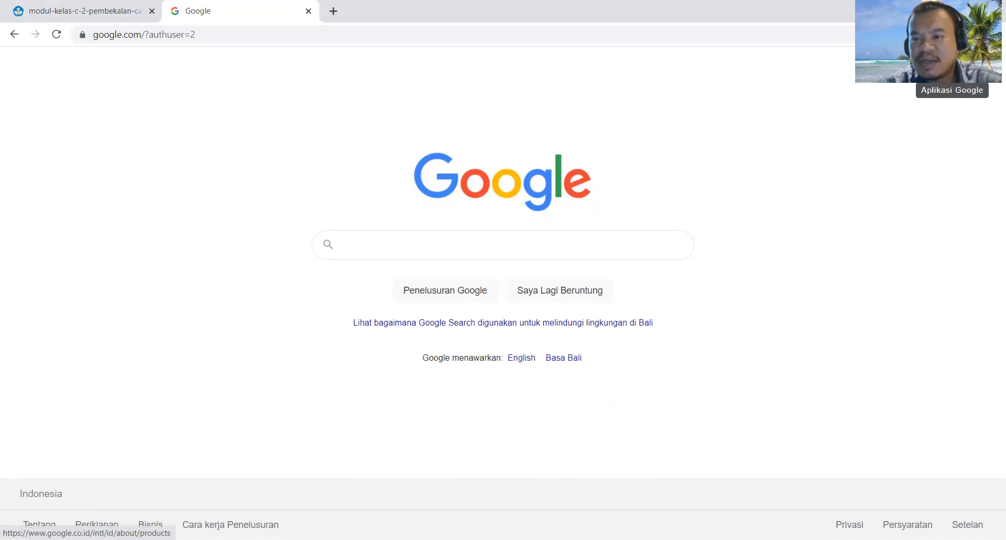
Step: Open Google Drive and create a new blank Google Docs document
left_click(950, 66)
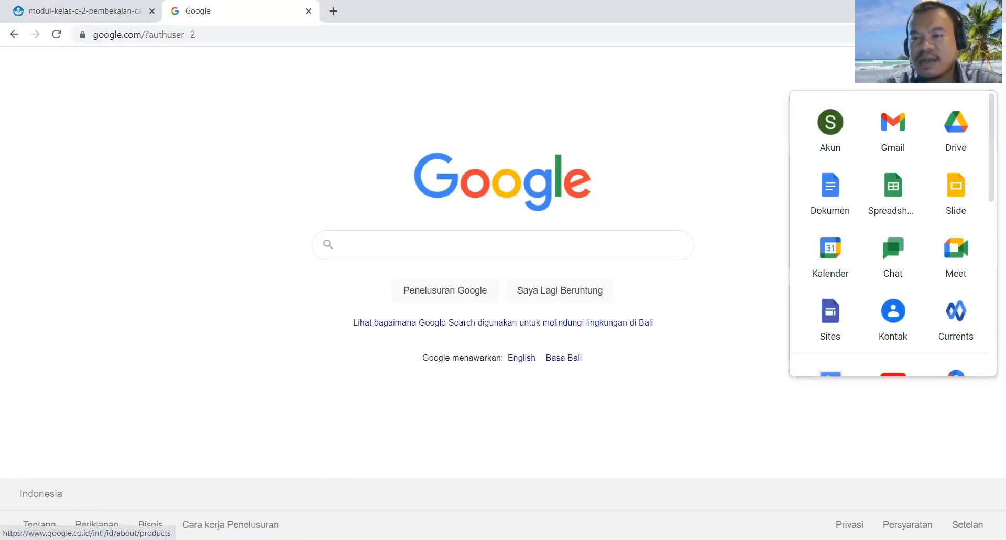
left_click(961, 136)
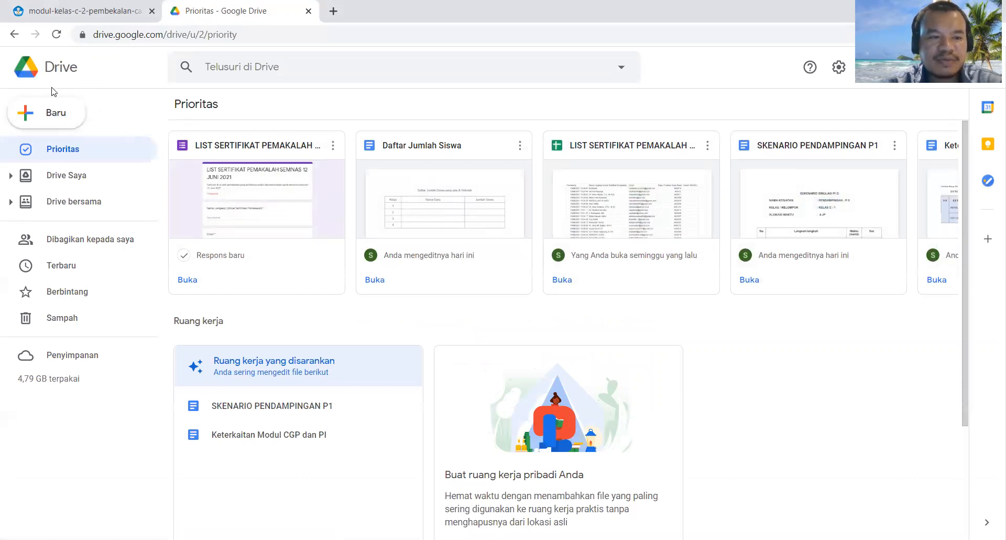
left_click(50, 120)
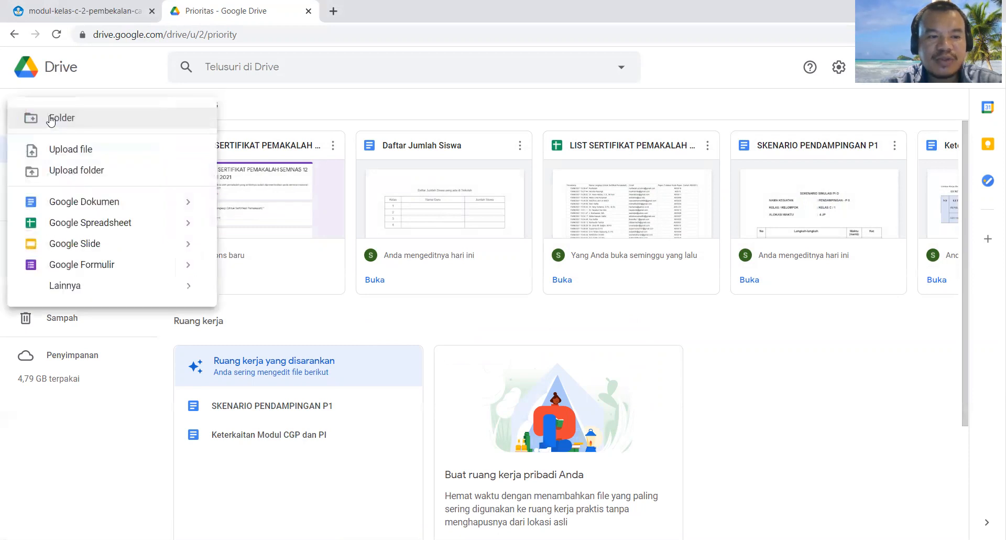
left_click(80, 204)
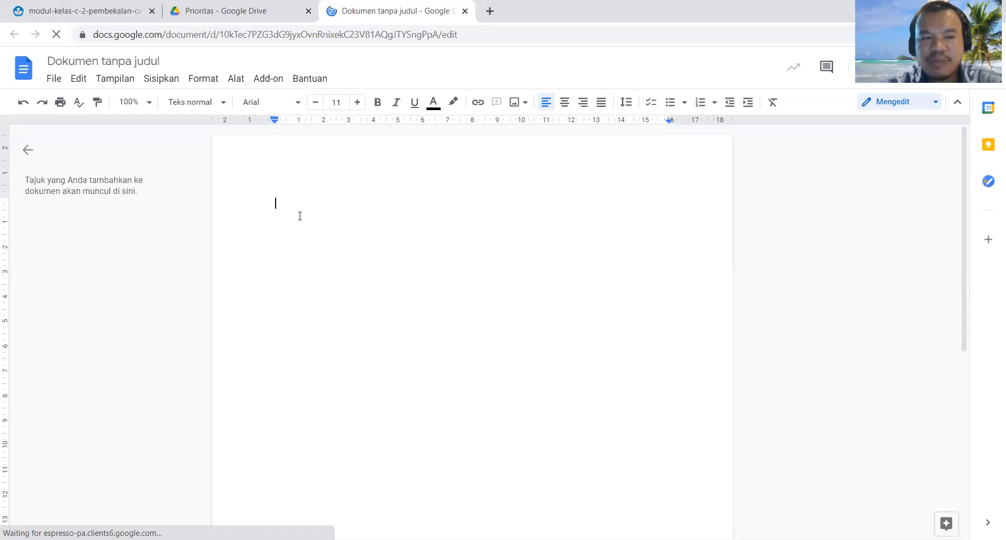
Step: Rename the untitled document as DAFTAR SISWA
left_click(151, 61)
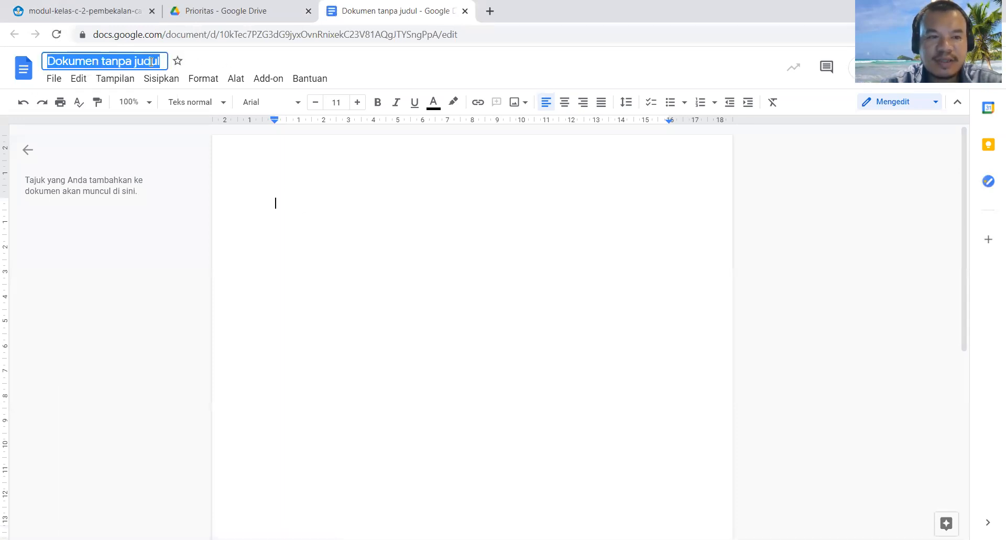
type("DAFTAR ")
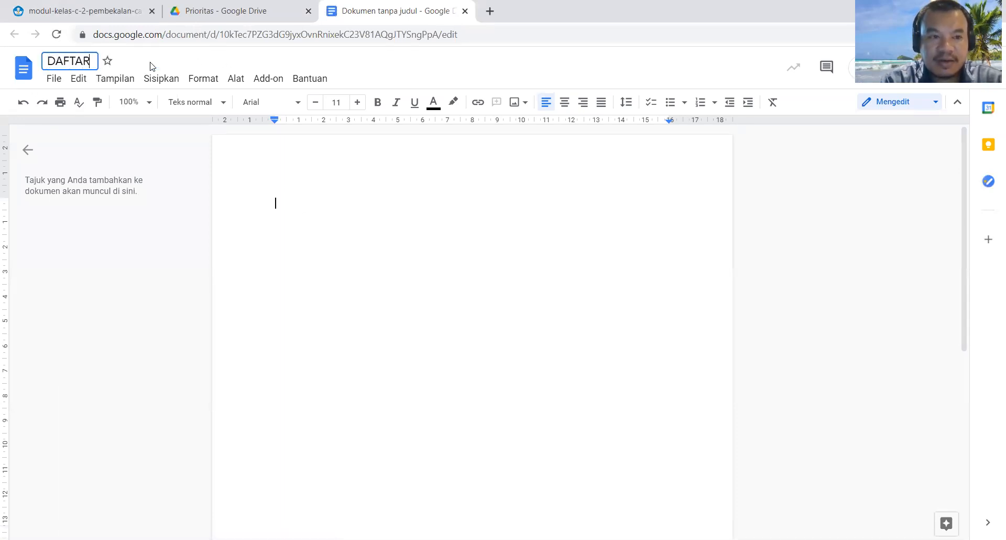
type("SISWA")
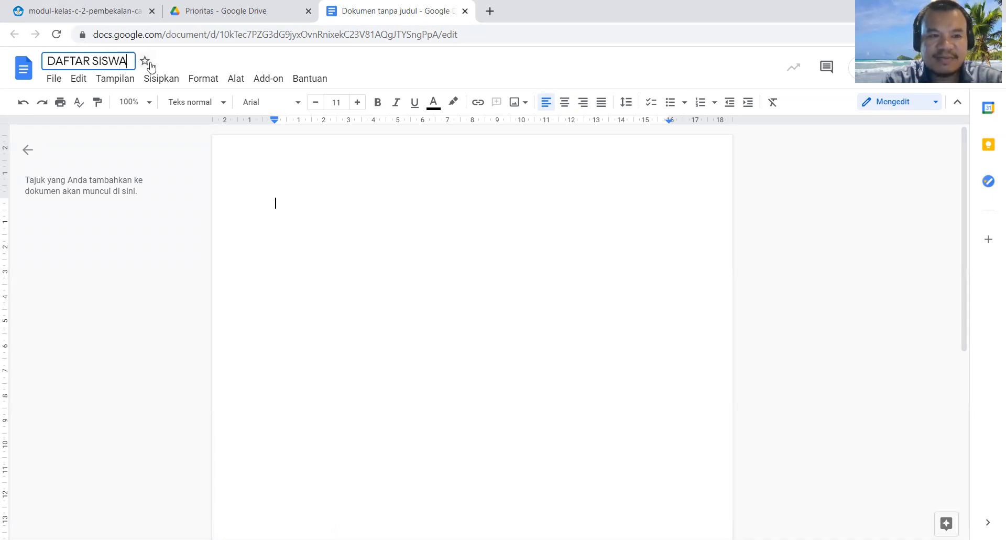
left_click(307, 208)
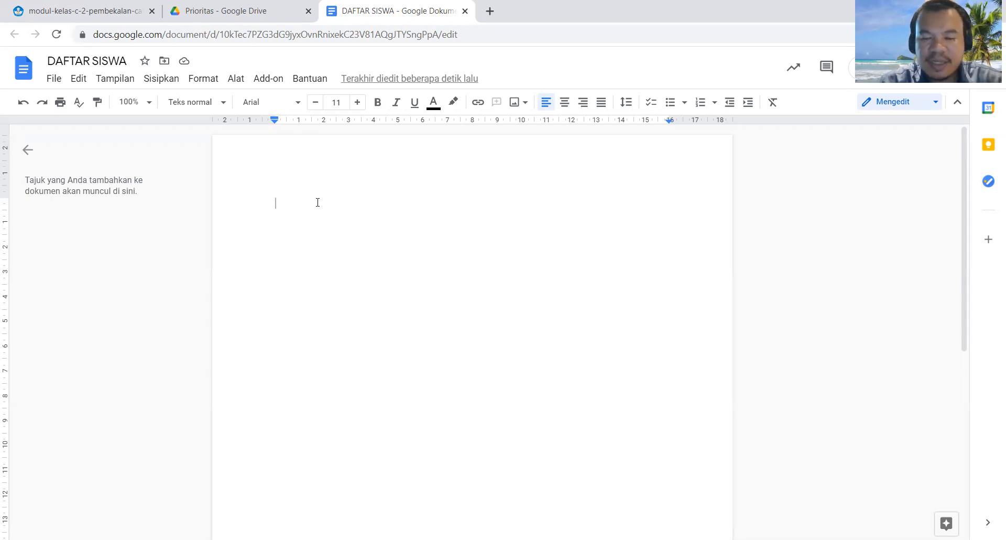
Step: Enter the heading "DAFTAR JUMLAH SISWA PENERIMA BEASISWA" on the first line and start a new line below it
type("DAFTAR")
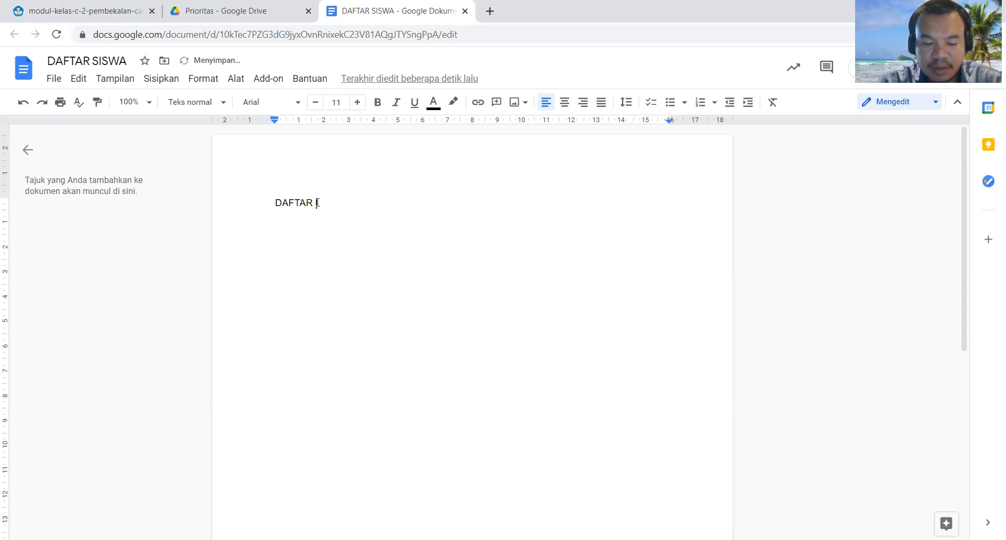
type(" JUMLAH")
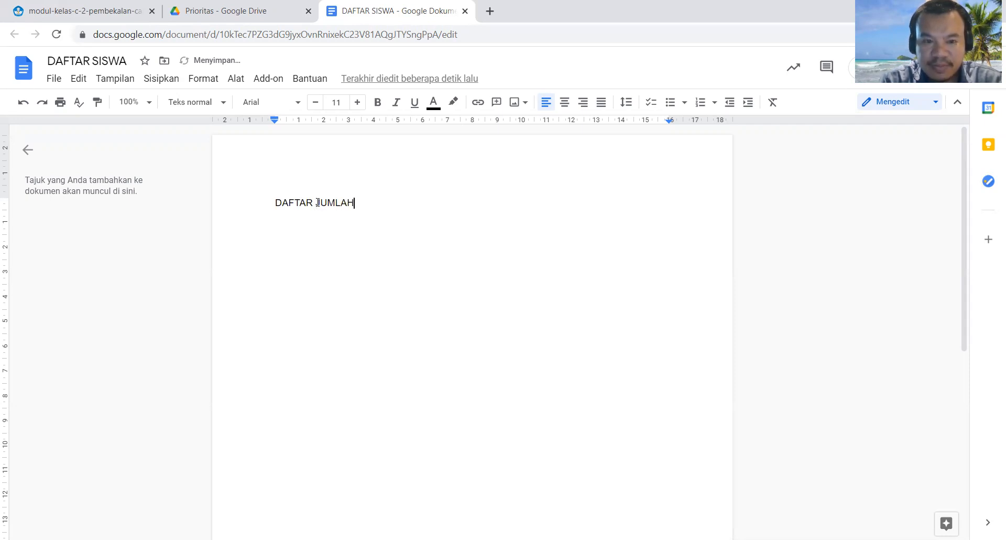
type(" SISWA PENERIMA BEASISWA")
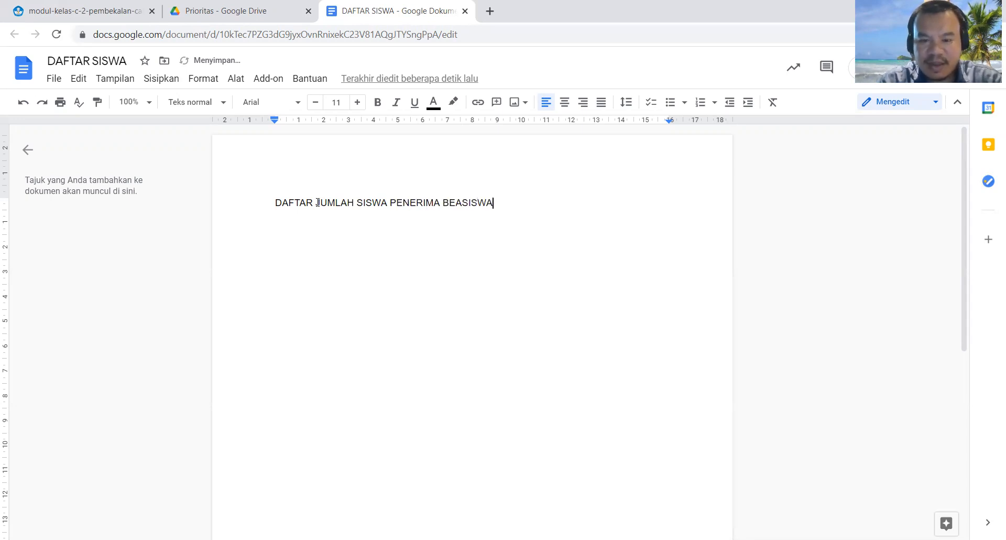
key("Return")
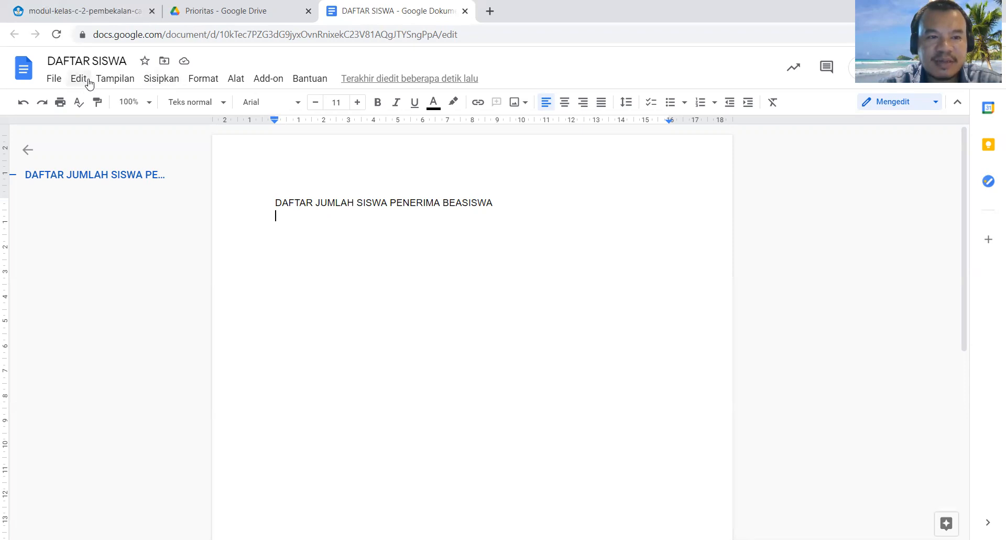
Step: Insert a table with three columns and five rows below the heading
left_click(151, 79)
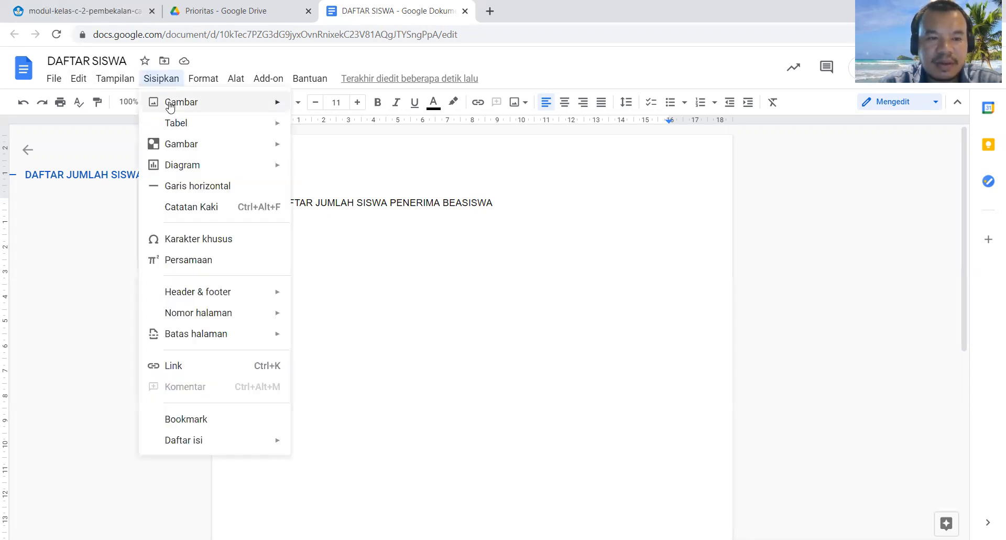
mouse_move(215, 124)
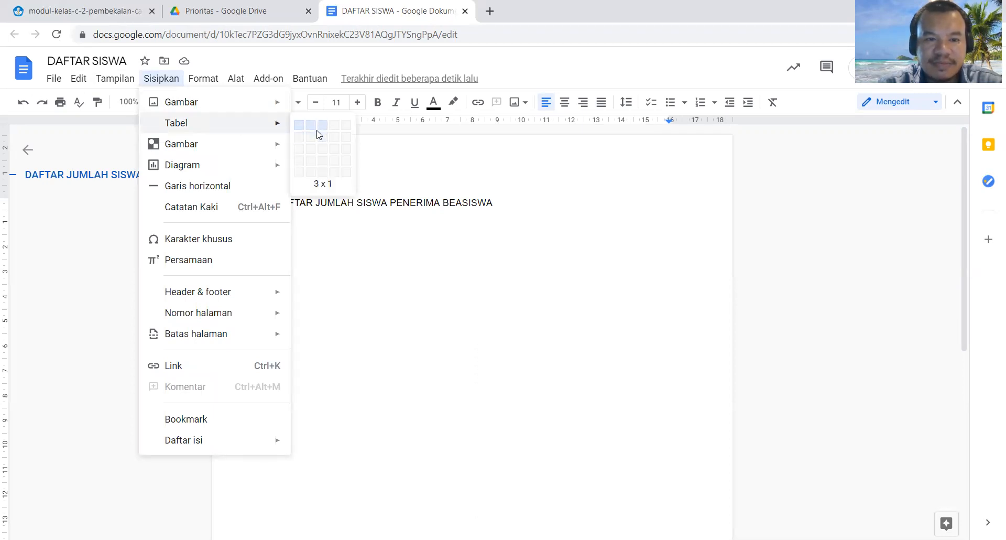
left_click(323, 172)
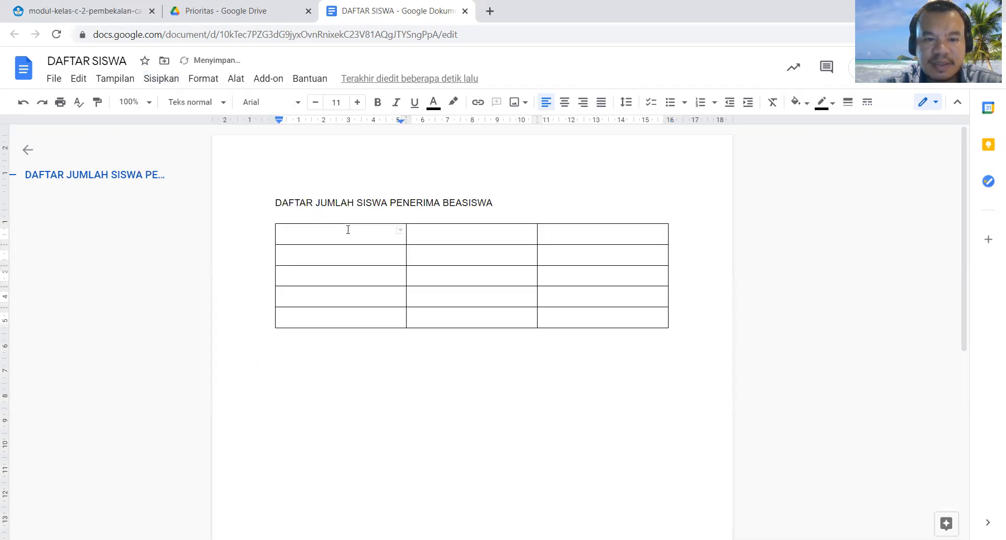
Step: Fill the table's first row with "Kelas 1", "Nama Siswa" and "Jenis Kelamin"
type("Ke")
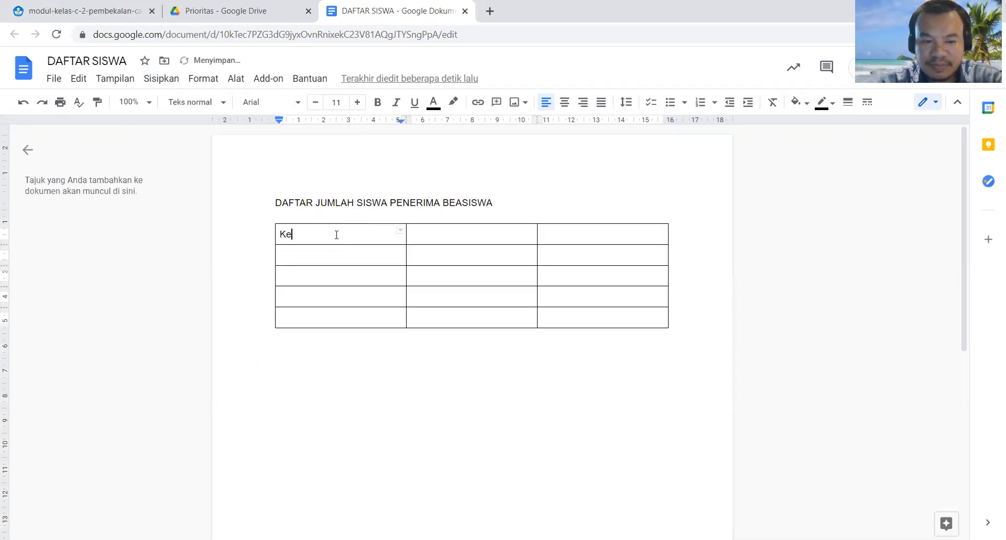
type("las 1")
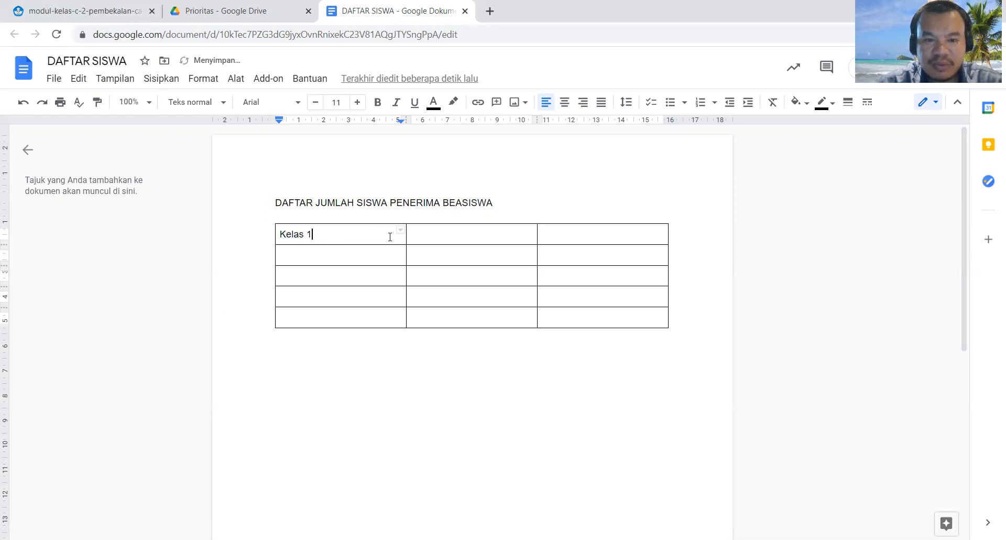
left_click(428, 237)
type("Nam")
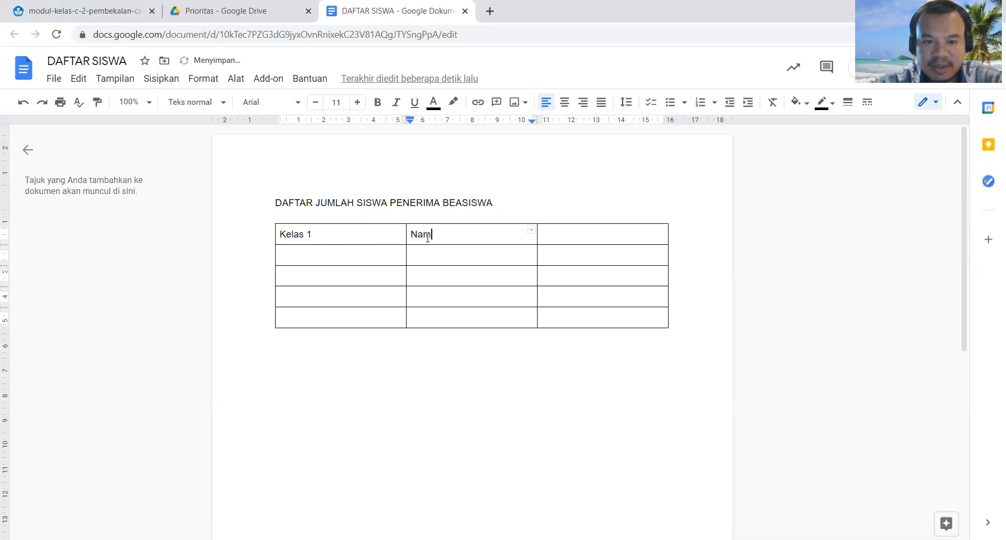
type("a Siswa")
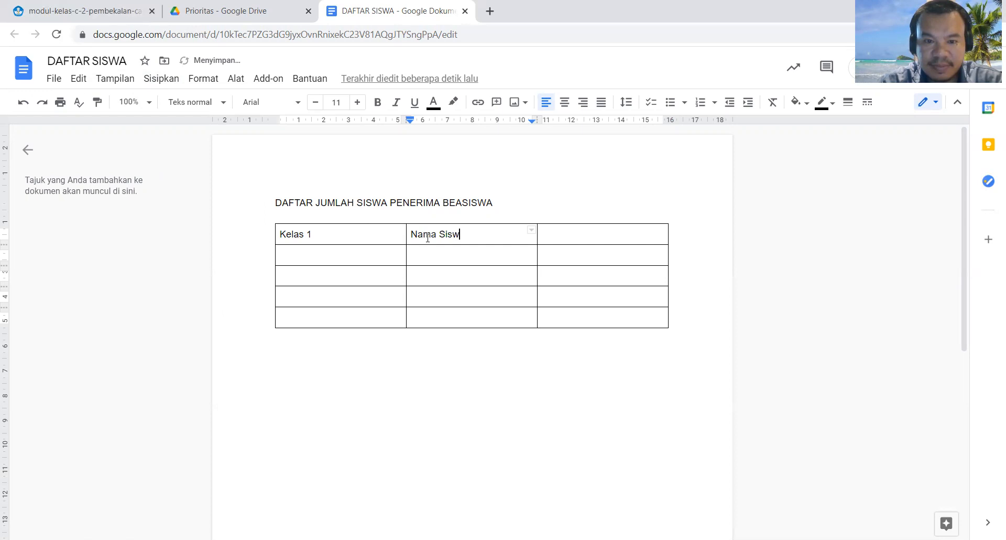
left_click(551, 234)
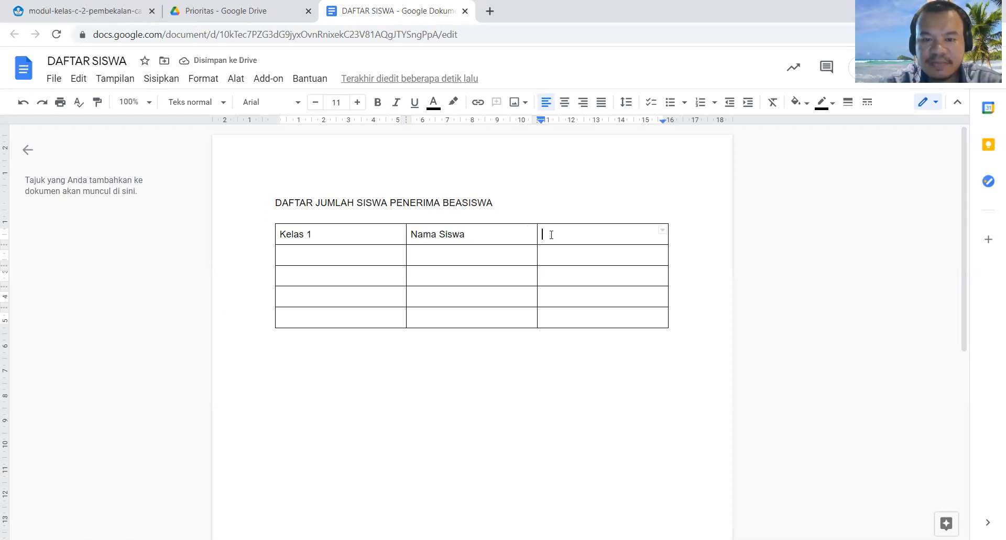
type("Jenis ")
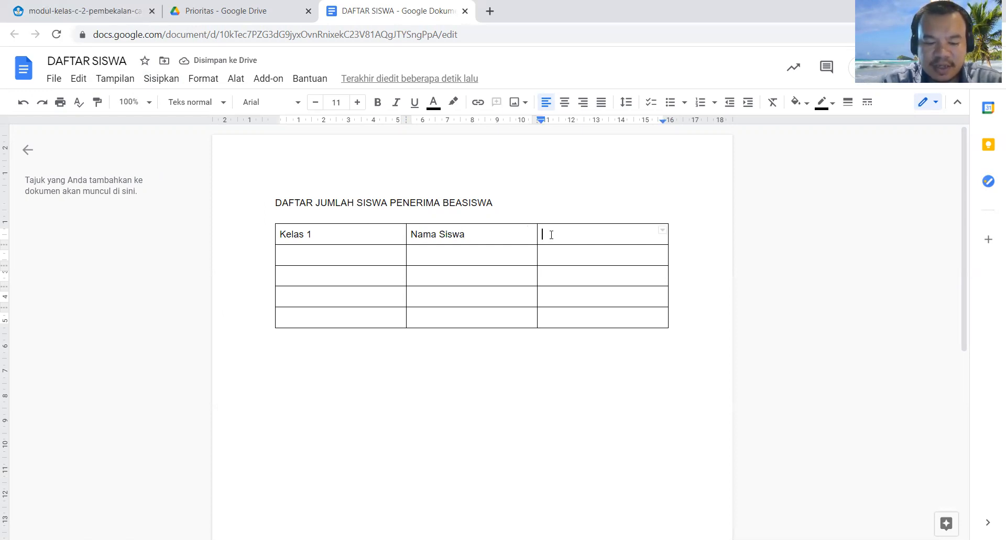
type("Kelamin")
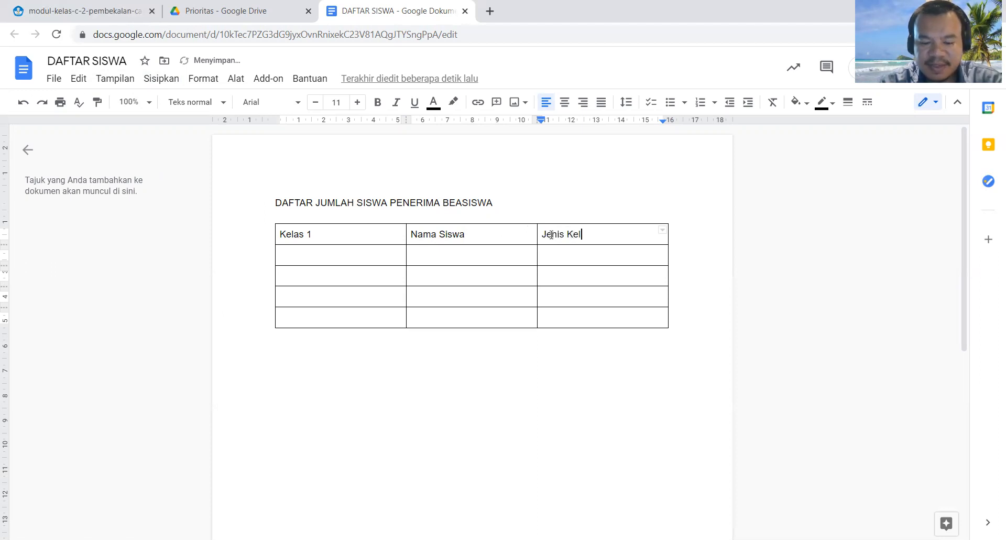
Step: Add the class teacher's name in parentheses after "Kelas 1" in the table's first cell
left_click(341, 236)
type("(Guru Kelas")
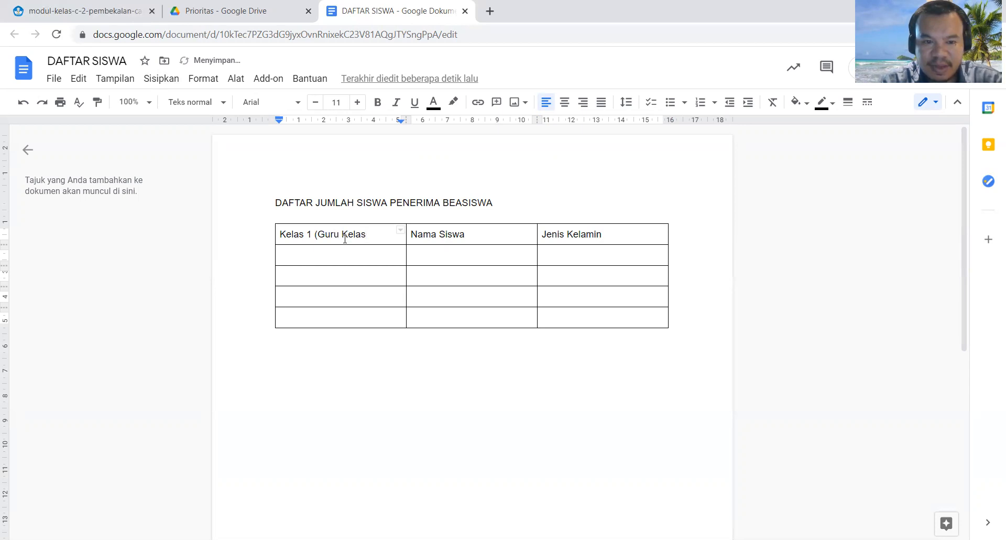
key("BackSpace")
key("BackSpace")
key("BackSpace")
key("BackSpace")
key("BackSpace")
key("BackSpace")
key("BackSpace")
key("BackSpace")
key("BackSpace")
key("BackSpace")
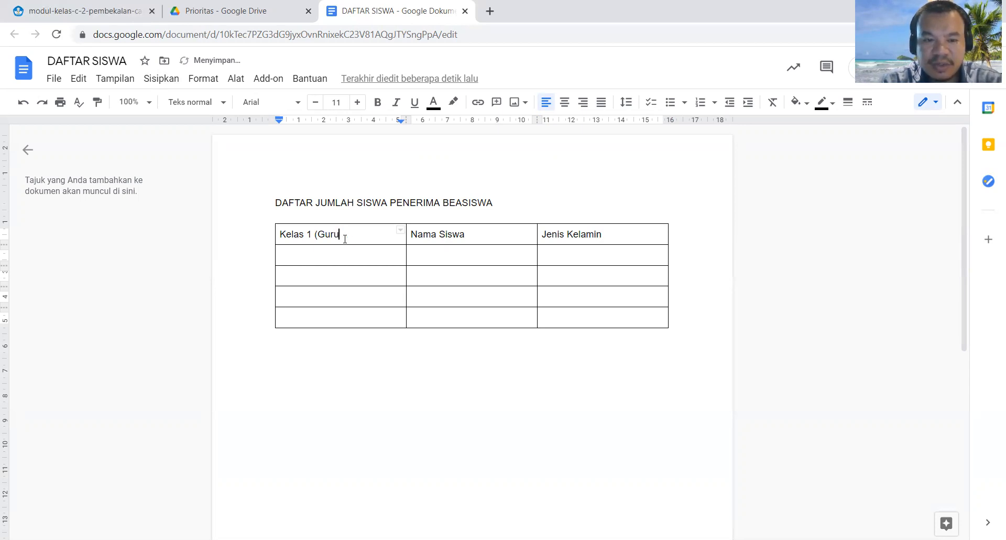
type("Bu")
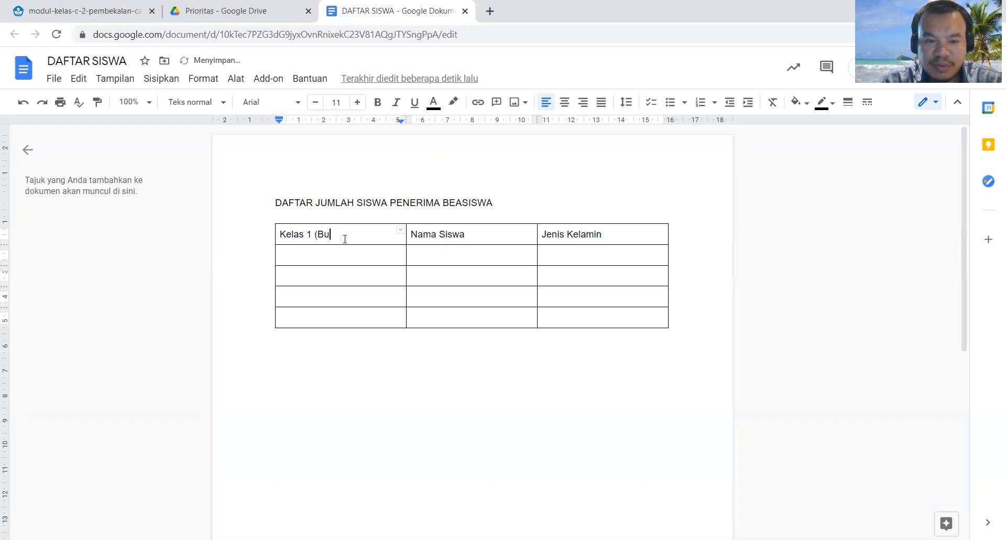
type(" yuli)")
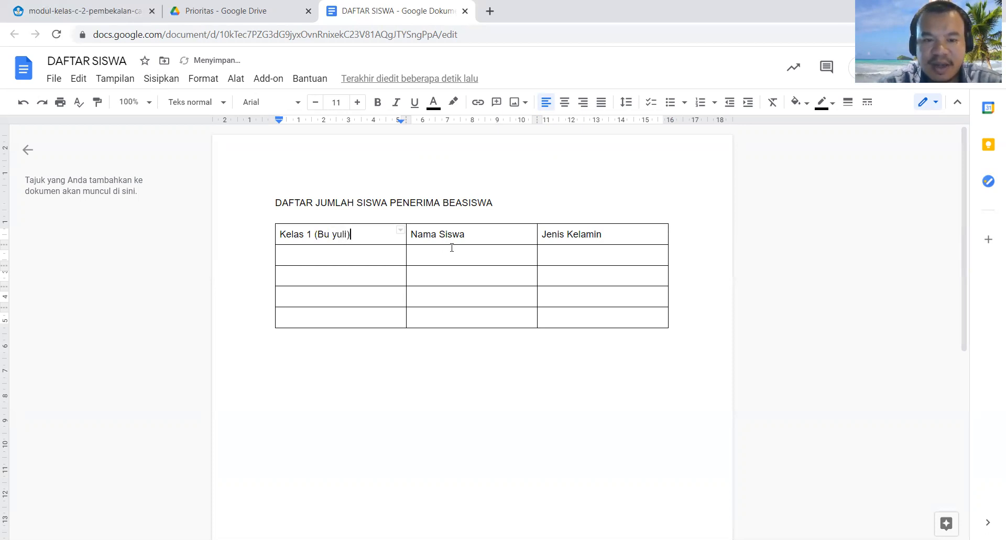
Step: Move the Kelas 1 entry to the cell below and enter "Kelas" as the first column's header
left_click_drag(351, 234, 280, 232)
key("ctrl+c")
key("BackSpace")
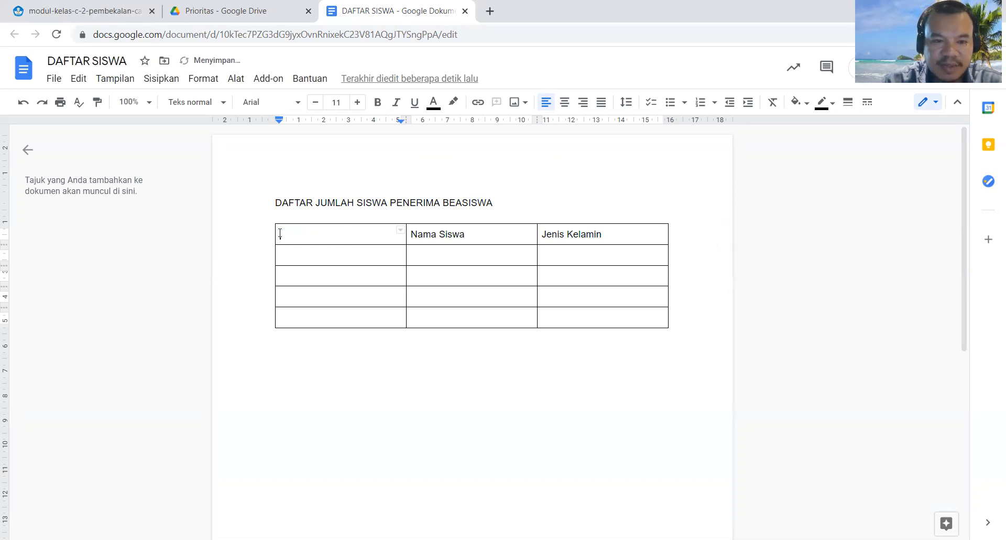
left_click(301, 261)
key("ctrl+v")
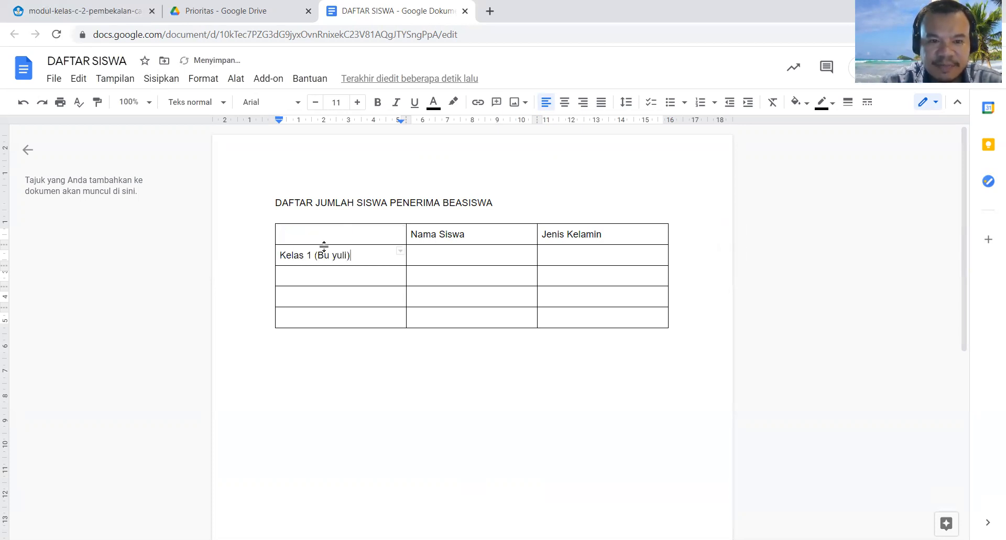
left_click(328, 240)
type("Kelas")
Step: Enter "Kelas 2" followed by the teacher's name in parentheses in the first column of the third row
left_click(333, 272)
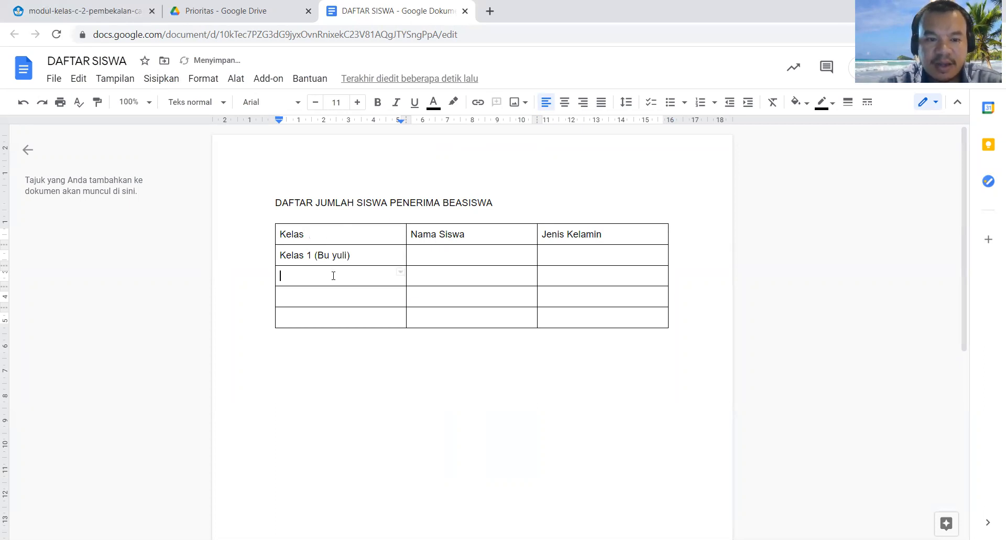
type("Kelas 2 (Bu Rita")
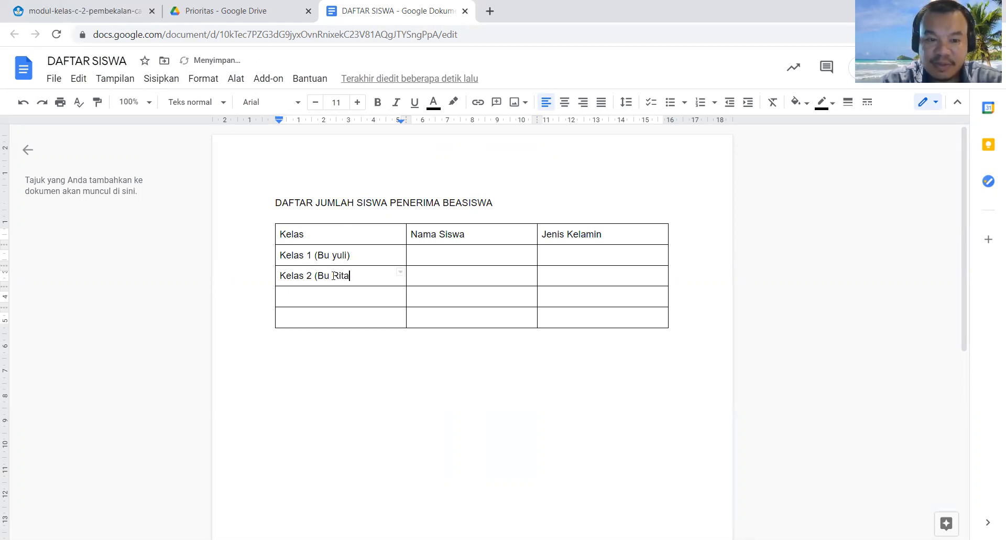
type(")")
left_click(444, 273)
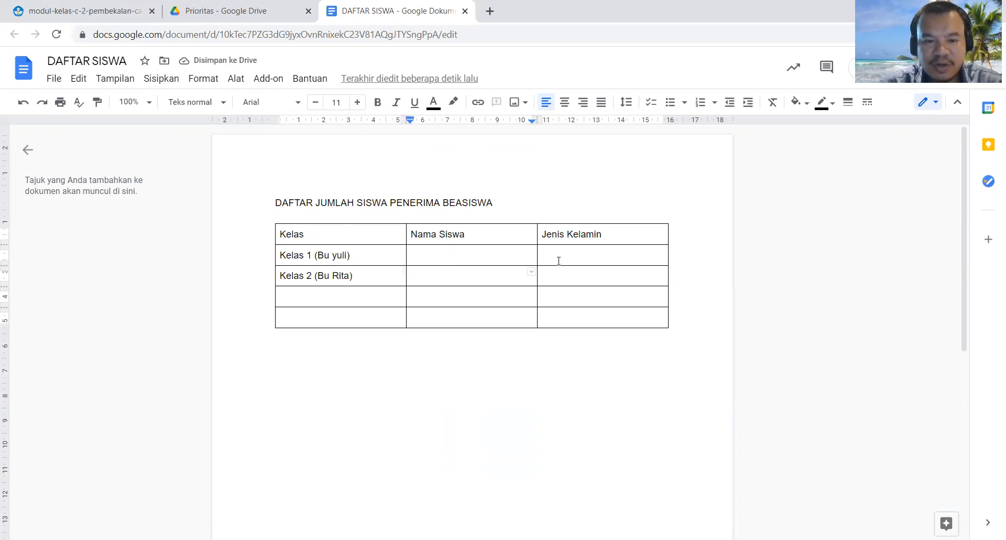
Step: Enter "Kelas 3" followed by the teacher's name in parentheses in the first column of the fourth row
left_click(315, 299)
type("Kelas 3")
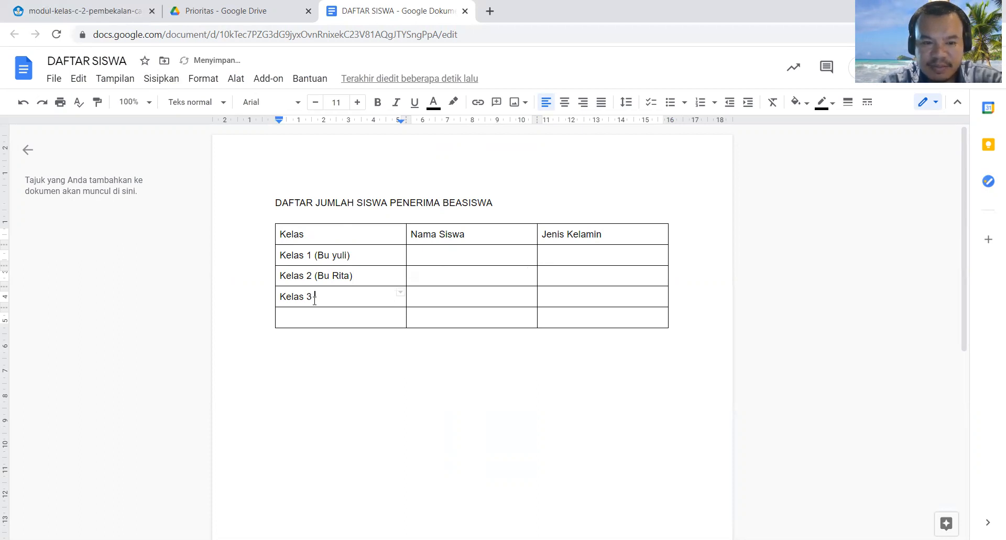
type(" (Pa")
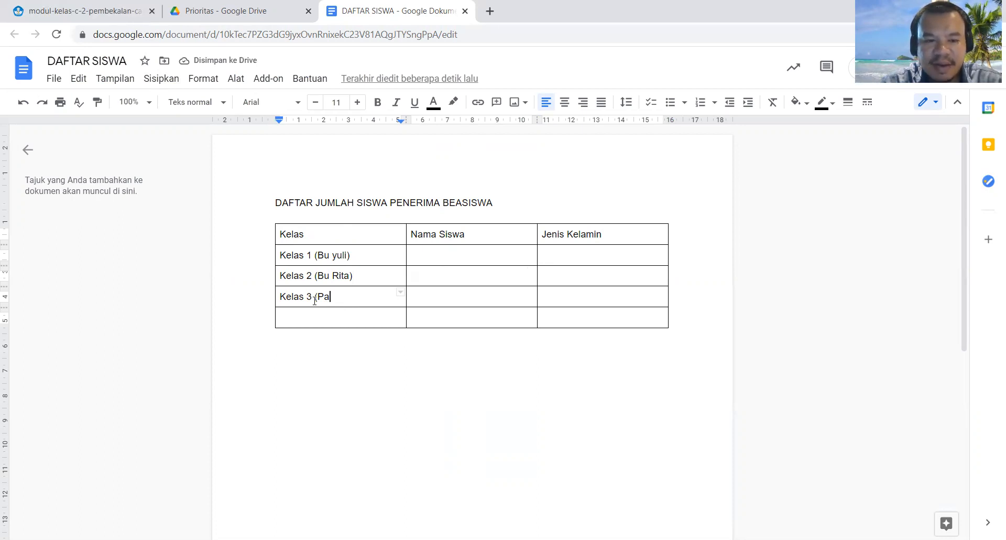
type("Ikram")
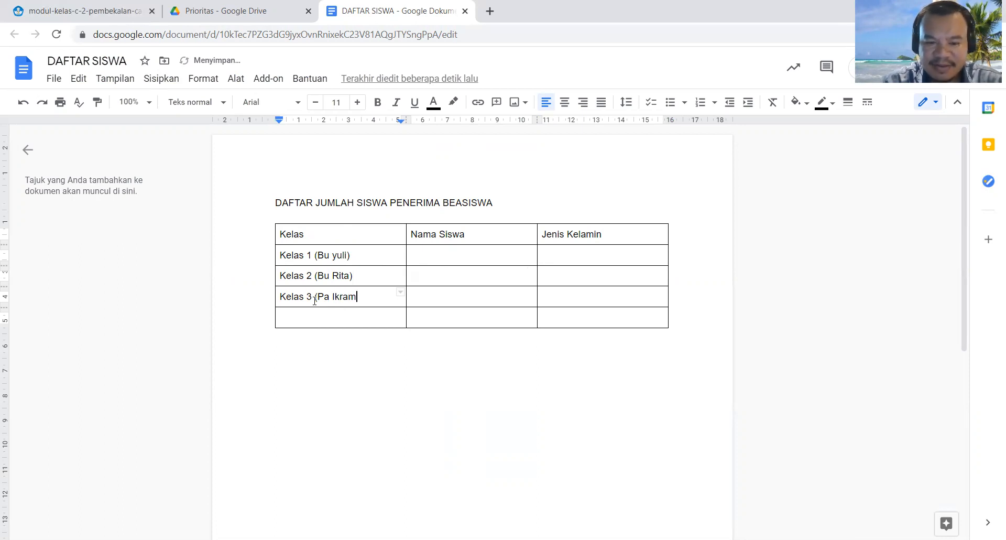
type(")")
left_click(313, 317)
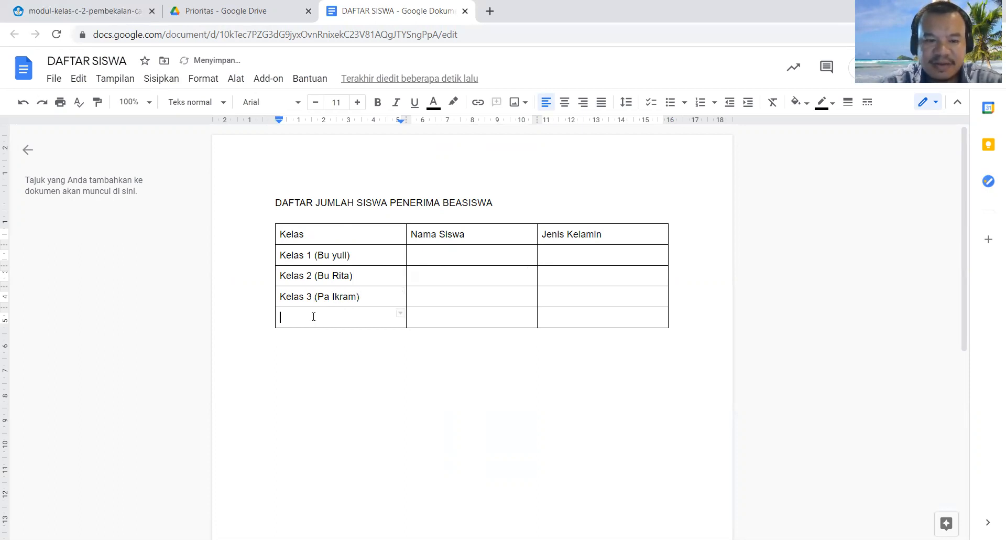
type("Kelas")
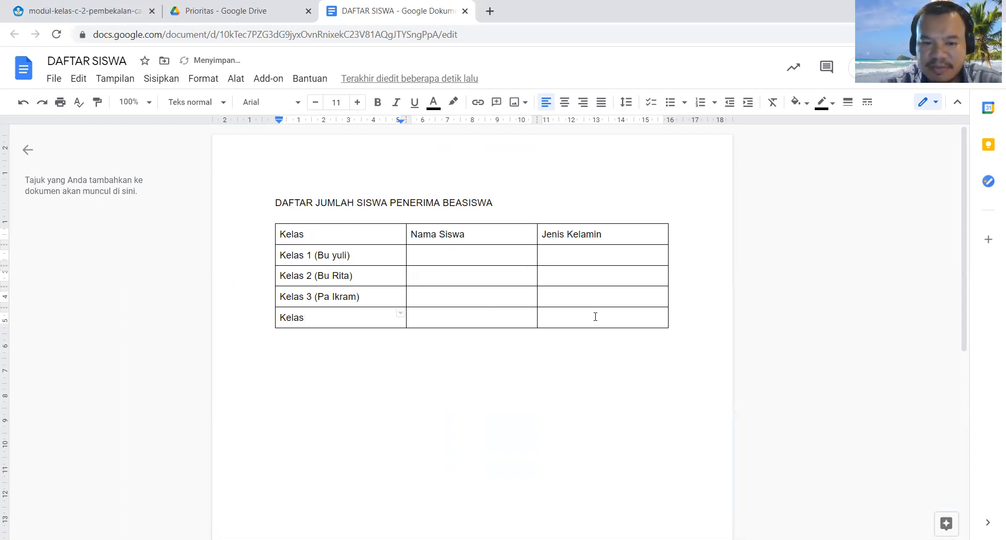
left_click_drag(596, 315, 365, 315)
right_click(361, 314)
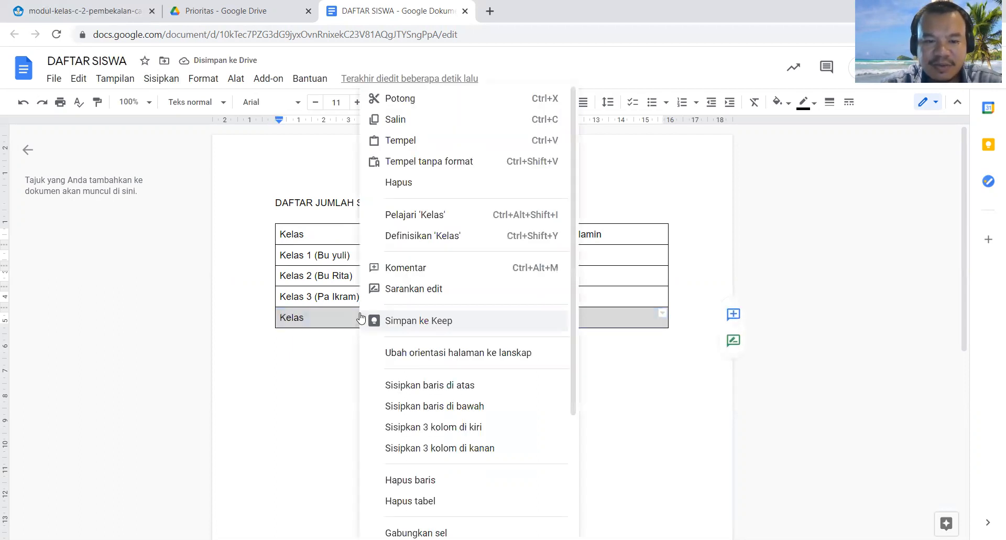
left_click(401, 501)
key("ctrl+z")
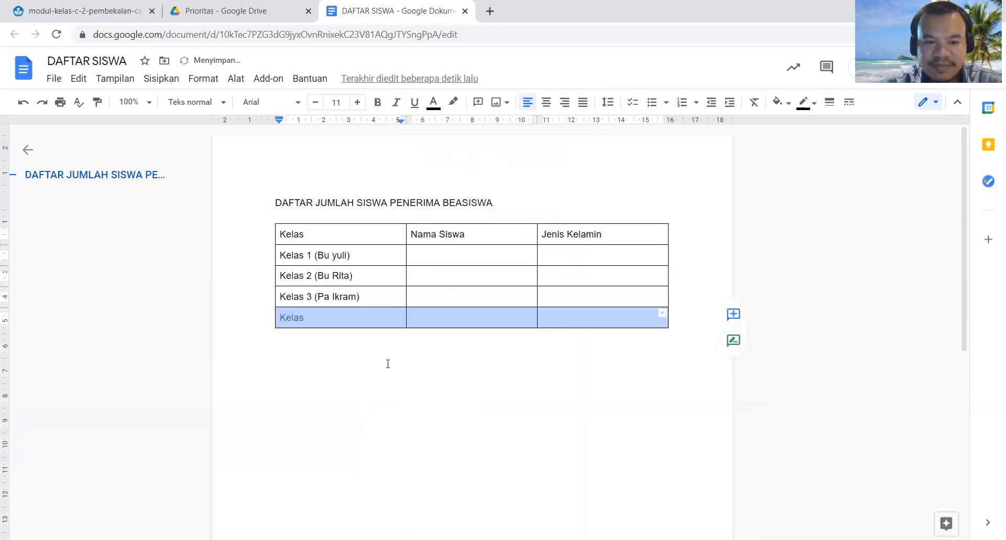
Step: Delete the table's last row, below the Kelas 3 row
right_click(377, 321)
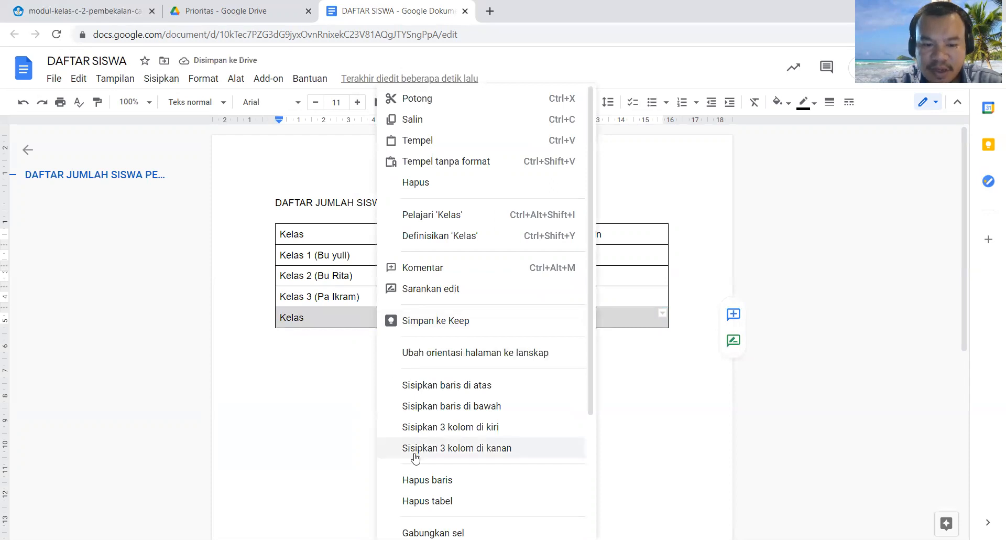
left_click(427, 479)
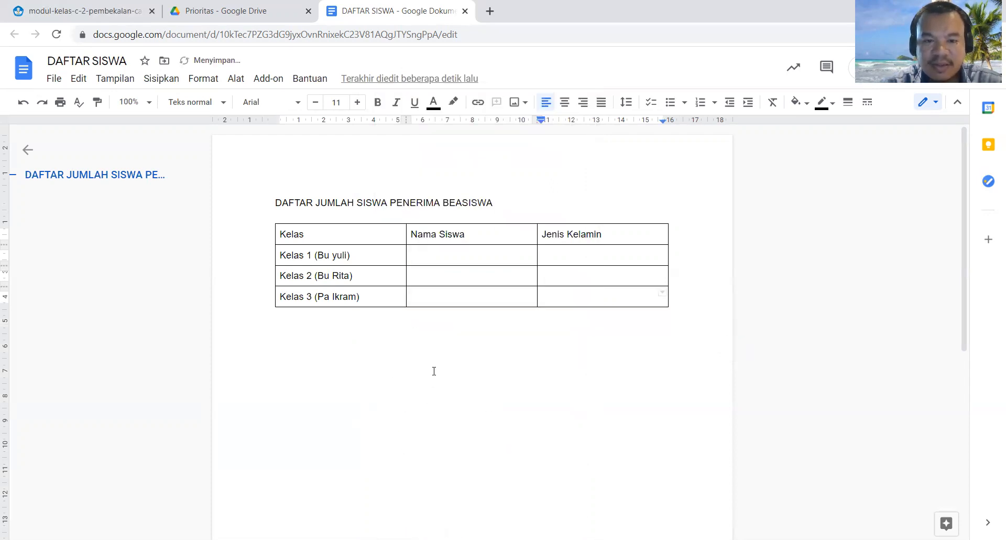
left_click(415, 259)
left_click(380, 260)
left_click(369, 280)
left_click(369, 296)
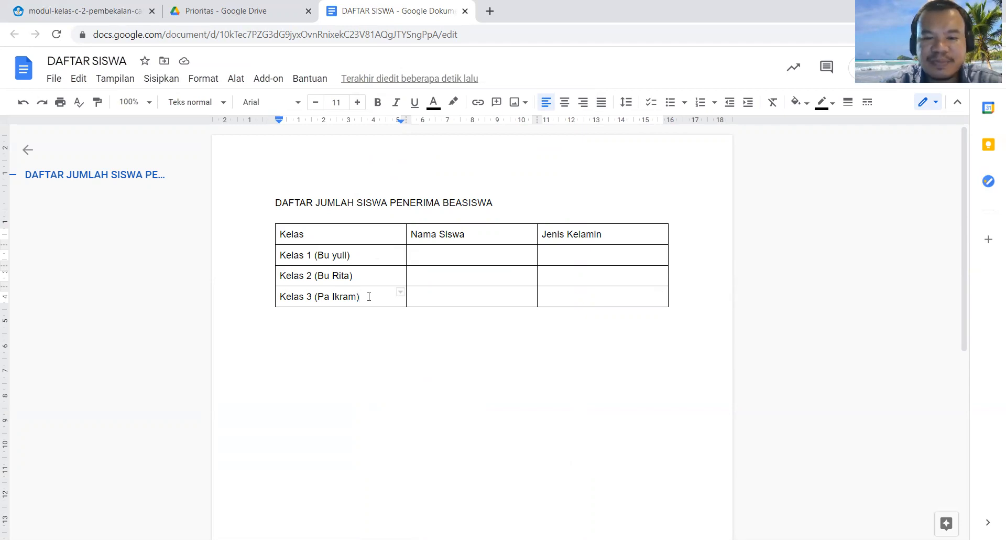
Step: Make the title "DAFTAR JUMLAH SISWA PENERIMA BEASISWA" bold and center it above the table
left_click_drag(494, 203, 276, 203)
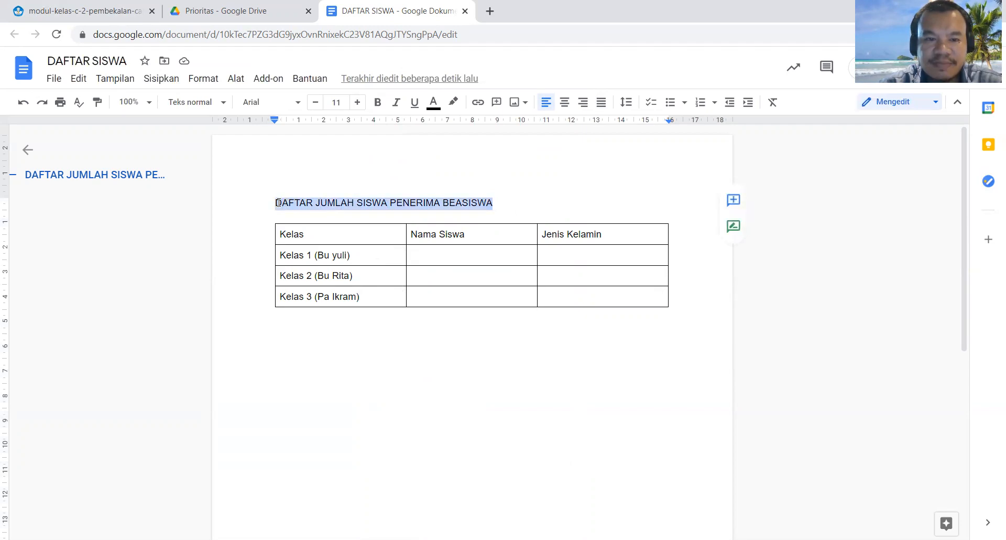
left_click(377, 102)
left_click(564, 102)
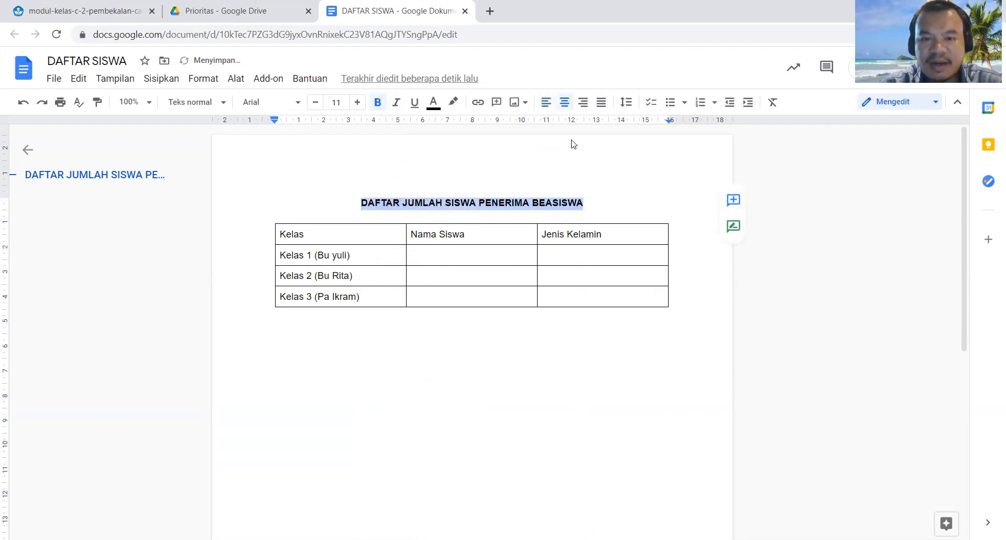
left_click(602, 201)
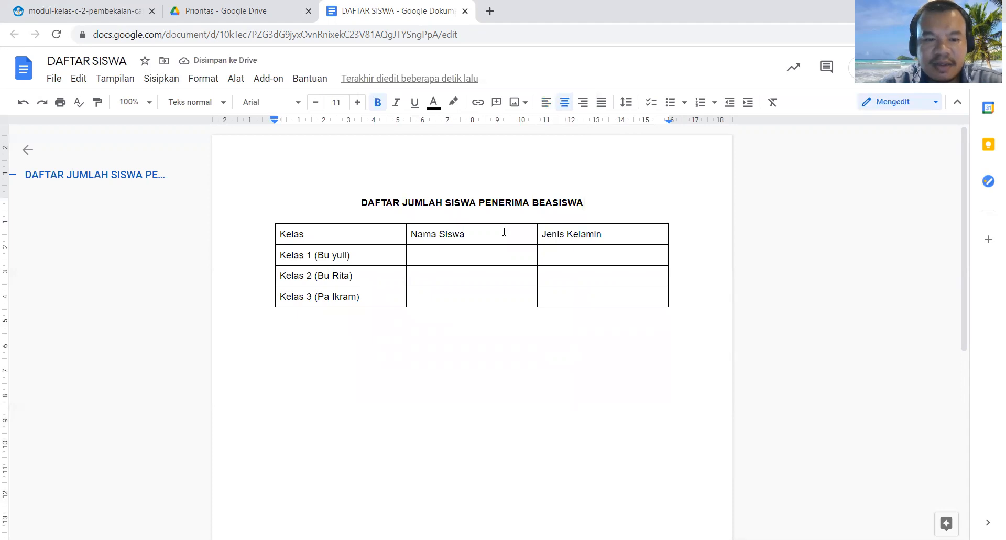
left_click(369, 254)
left_click(366, 277)
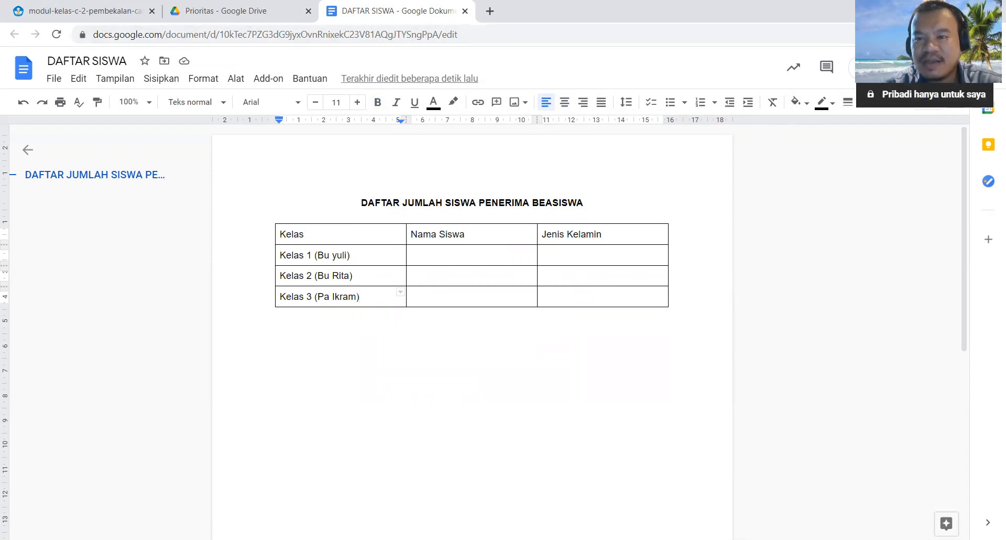
Step: Share the document by link with "Siapa saja yang memiliki link" and give them the Editor role
left_click(880, 66)
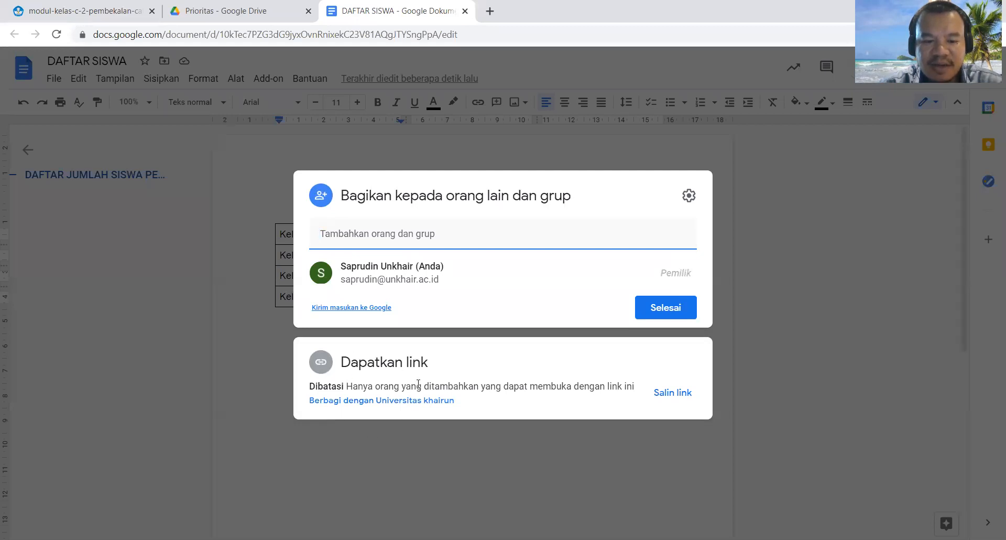
left_click(391, 403)
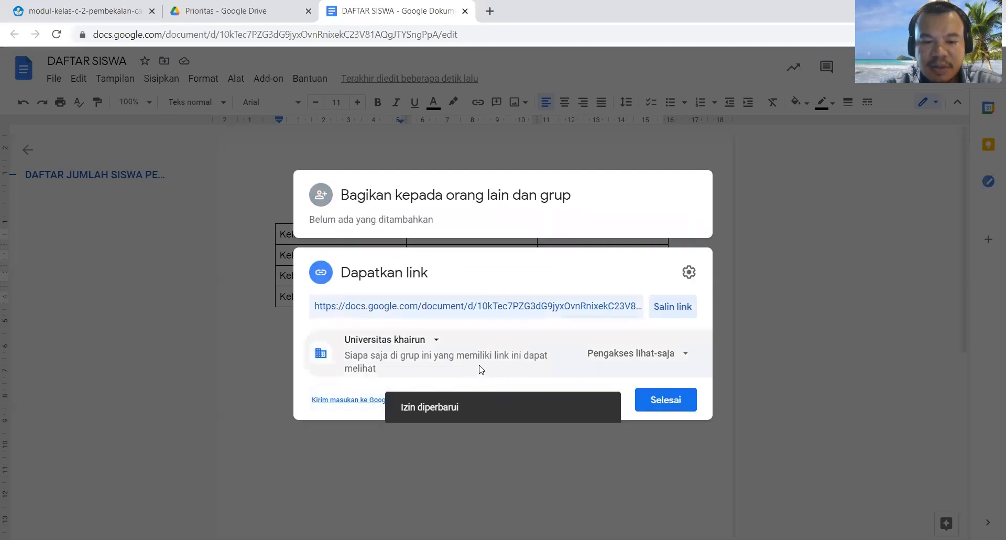
left_click(436, 340)
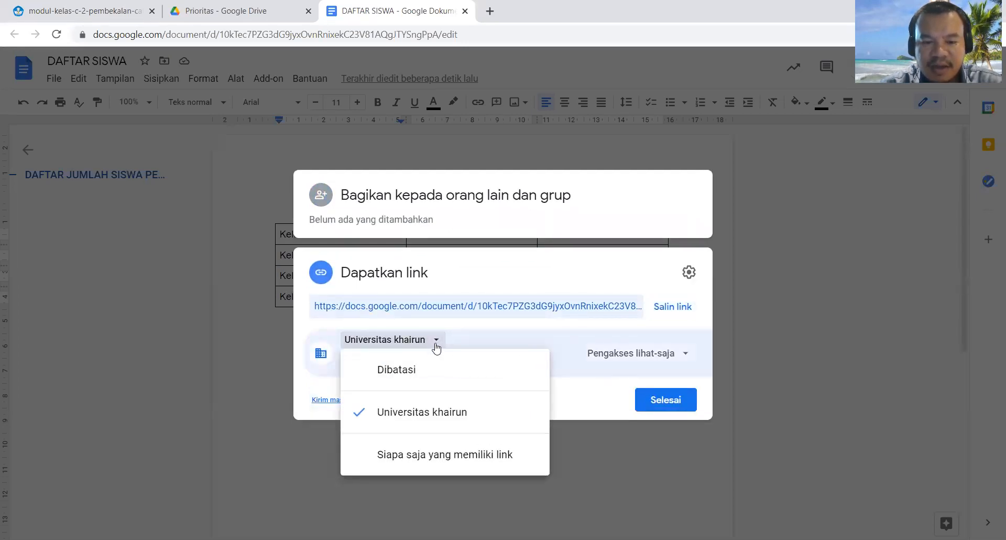
left_click(395, 457)
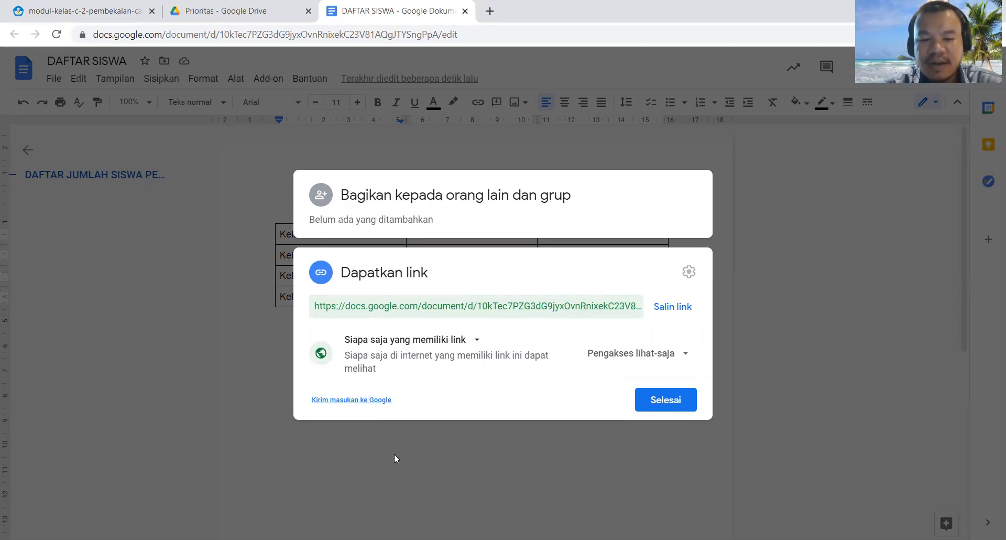
left_click(684, 355)
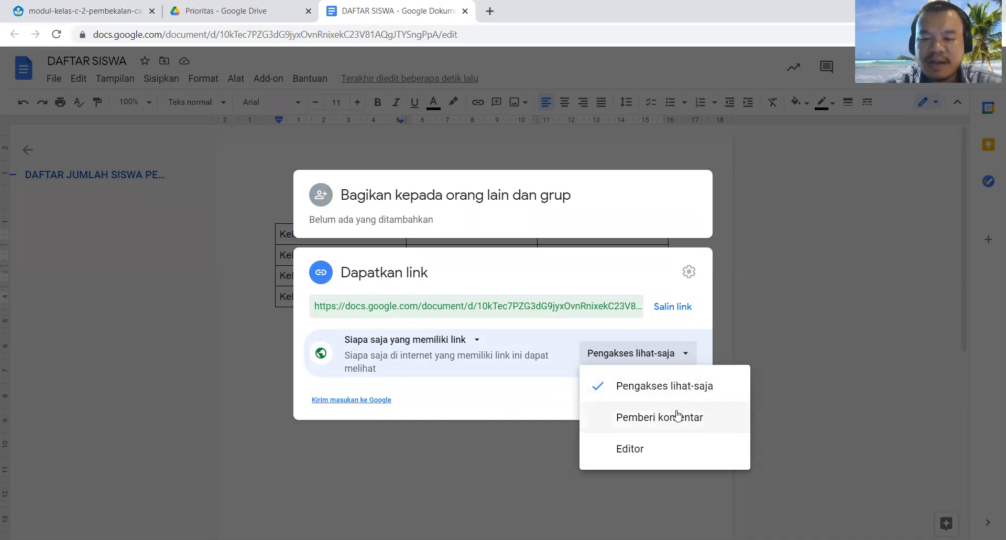
left_click(637, 453)
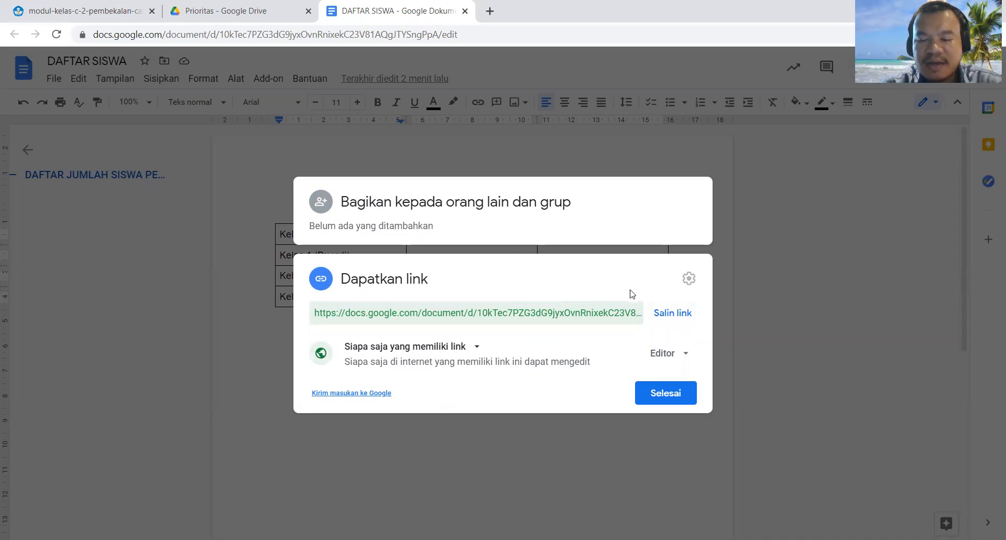
Step: Copy the document's sharing link, finish sharing, and paste the link as a hyperlink below the table
left_click(669, 317)
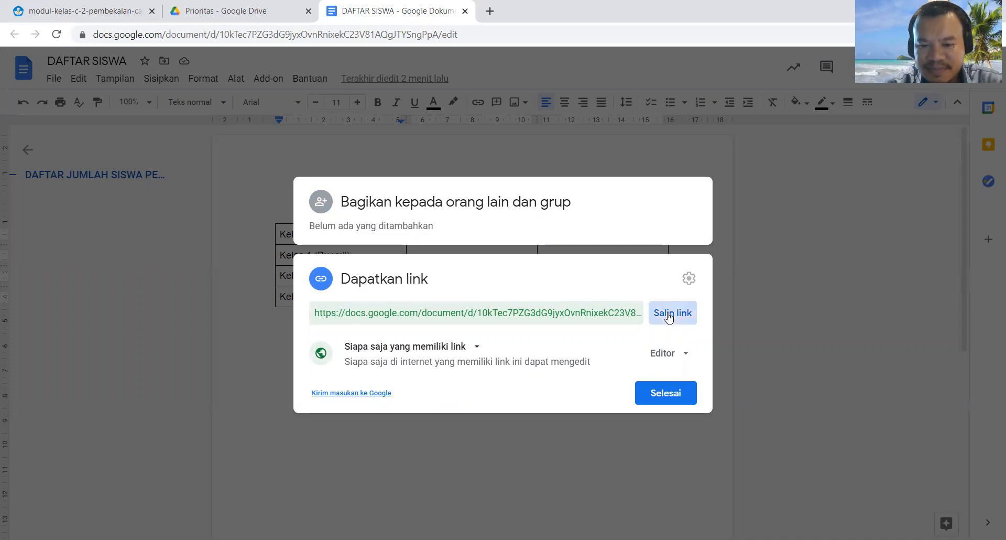
left_click(672, 392)
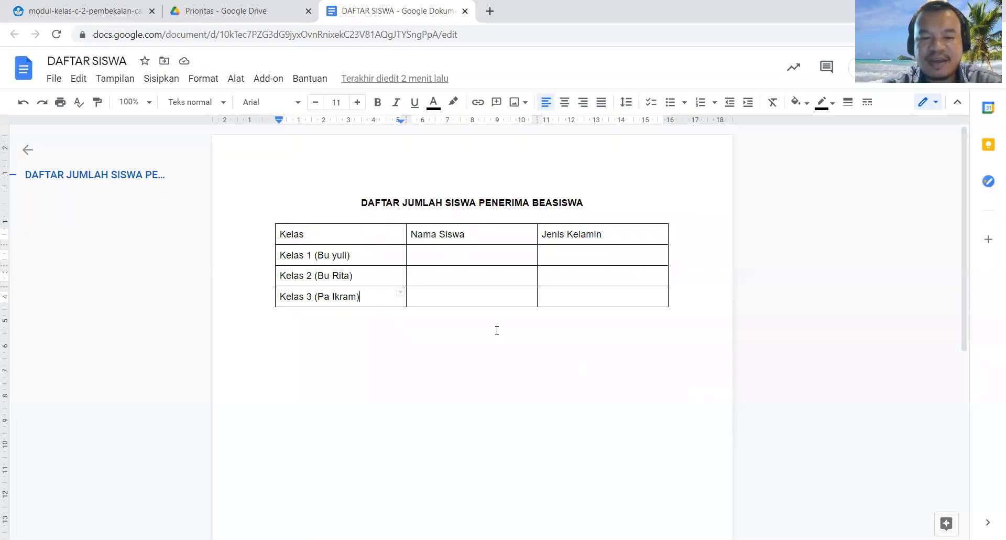
left_click(505, 337)
key("Return")
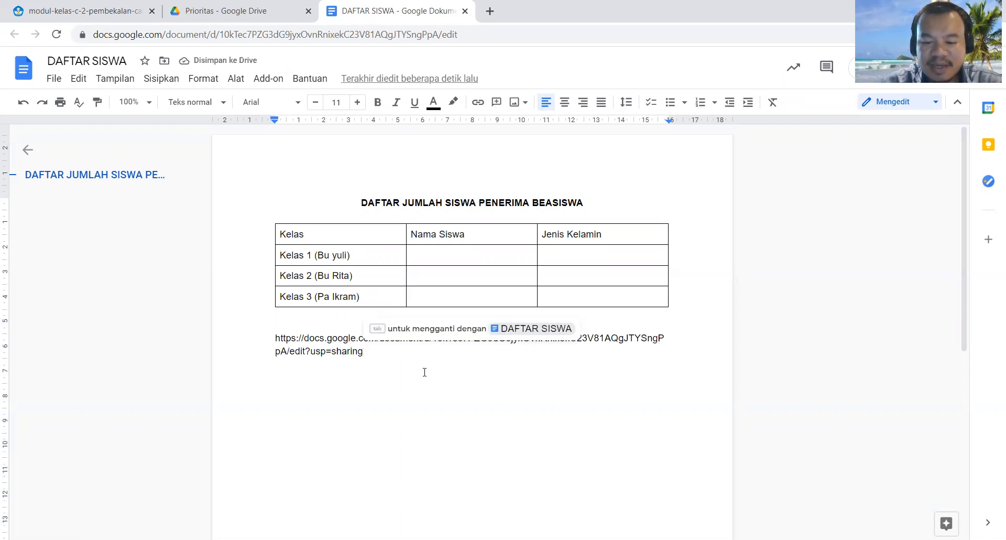
key("Return")
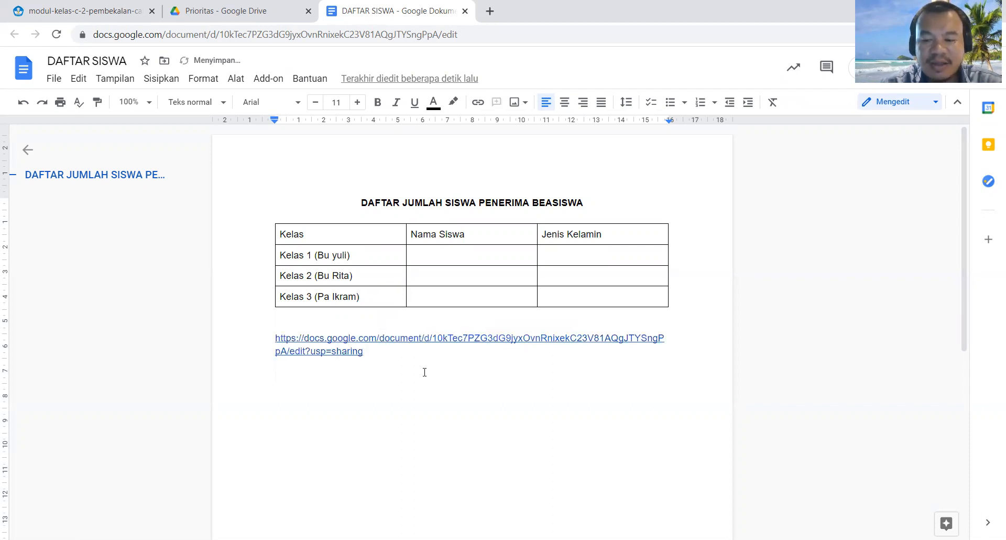